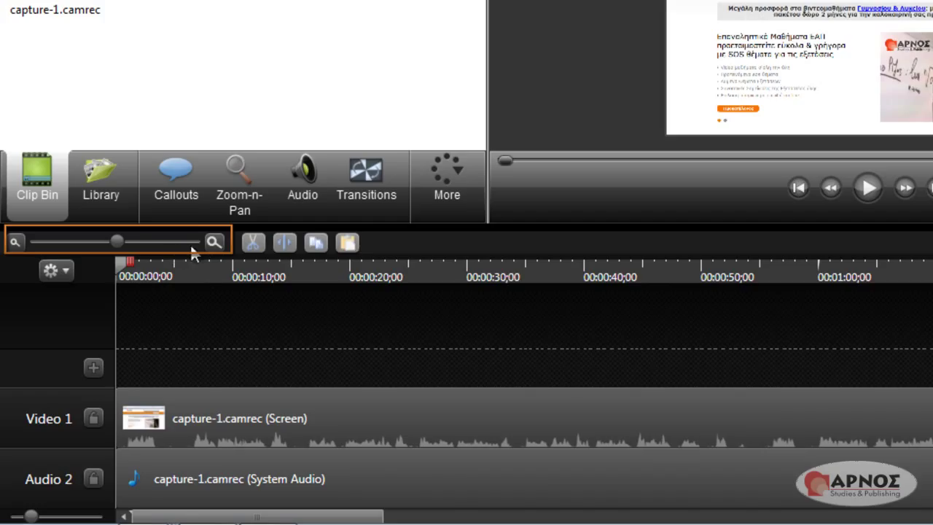
left_click(212, 244)
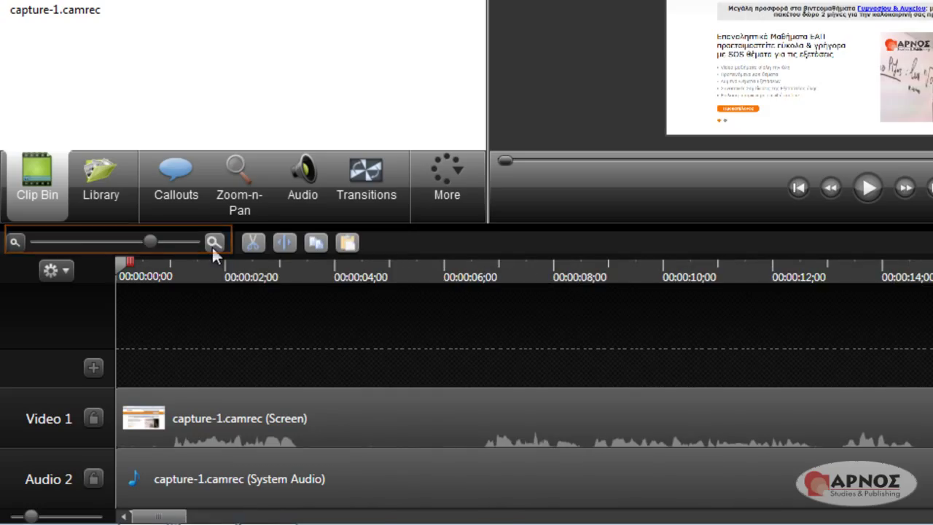
left_click(15, 241)
left_click(254, 244)
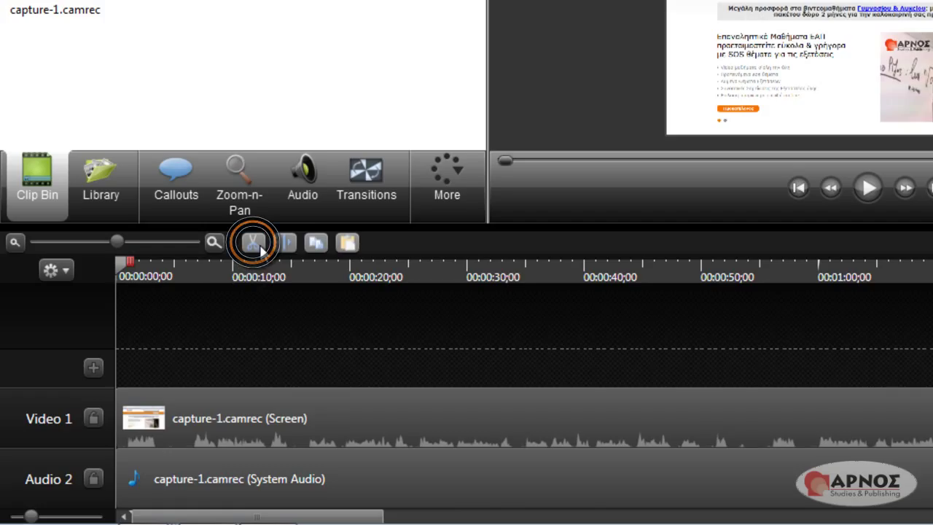
left_click(285, 244)
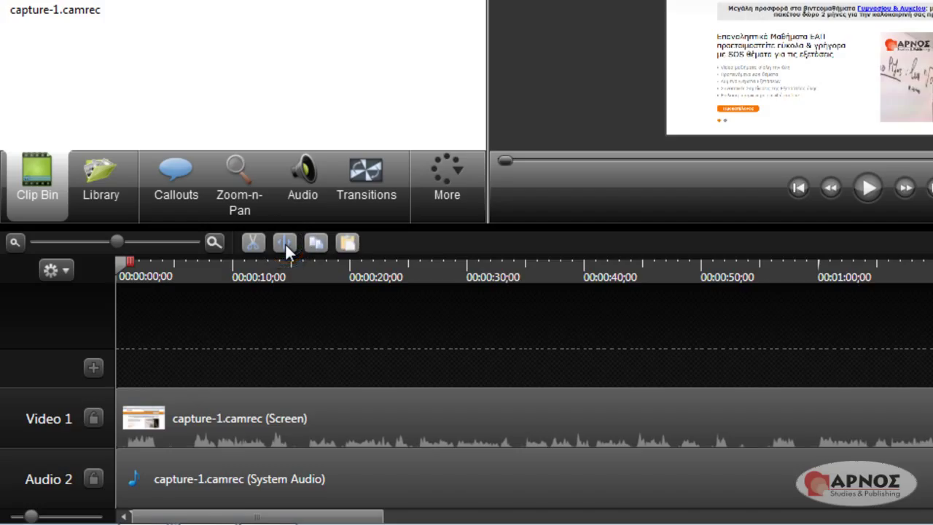
left_click(316, 243)
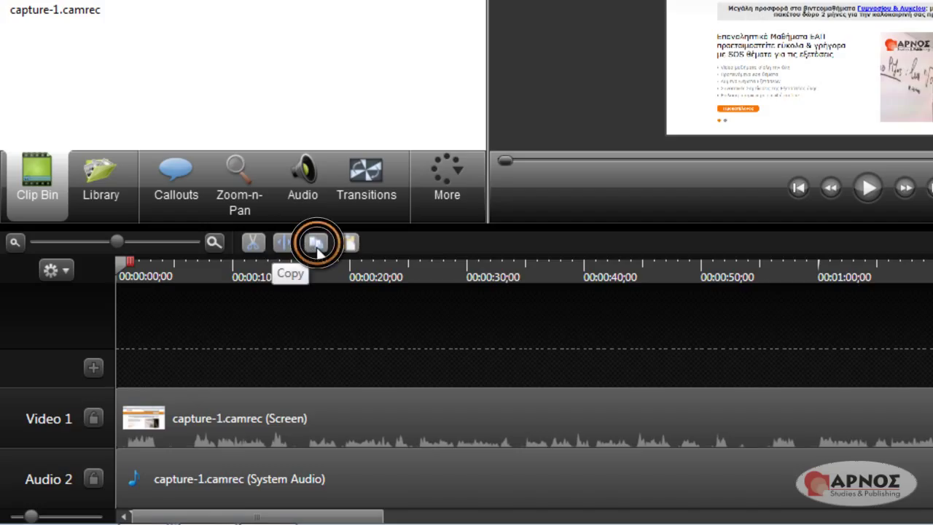
left_click(359, 246)
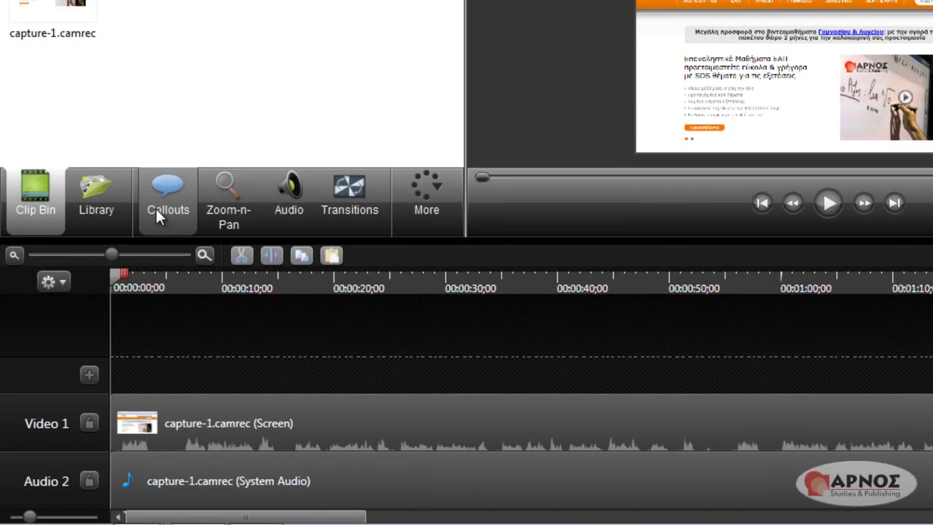
Add a blue right-arrow callout beside the web page's video image and shift it to start at about 0:00:10;27 on Track 3.
left_click(173, 186)
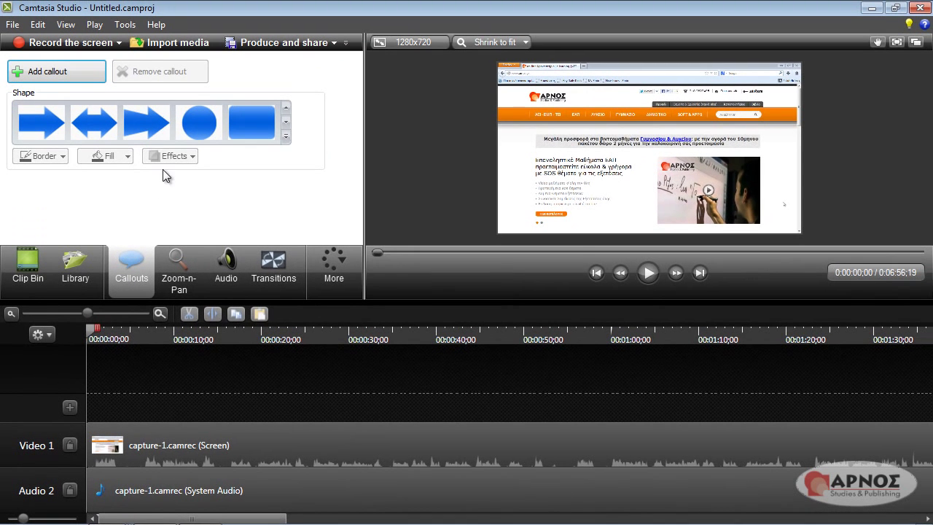
left_click(39, 121)
left_click_drag(571, 158, 609, 186)
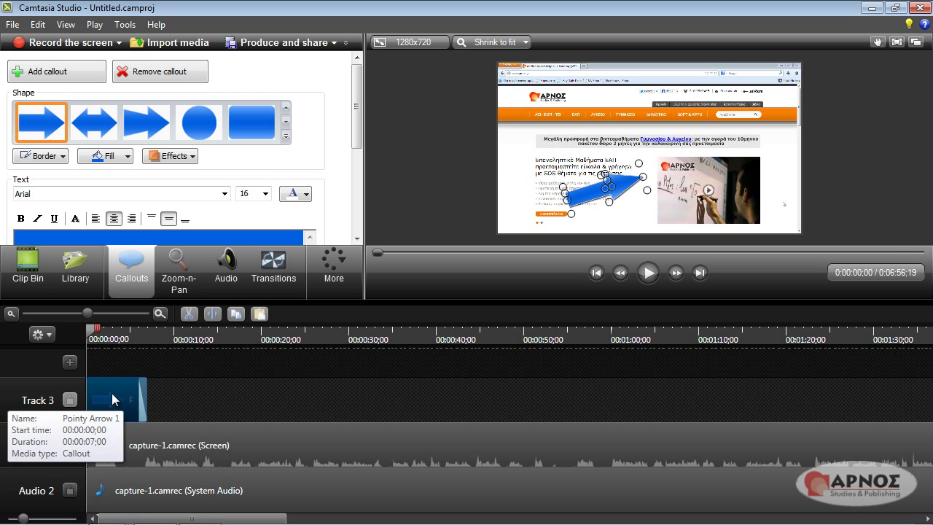
left_click_drag(120, 392, 207, 401)
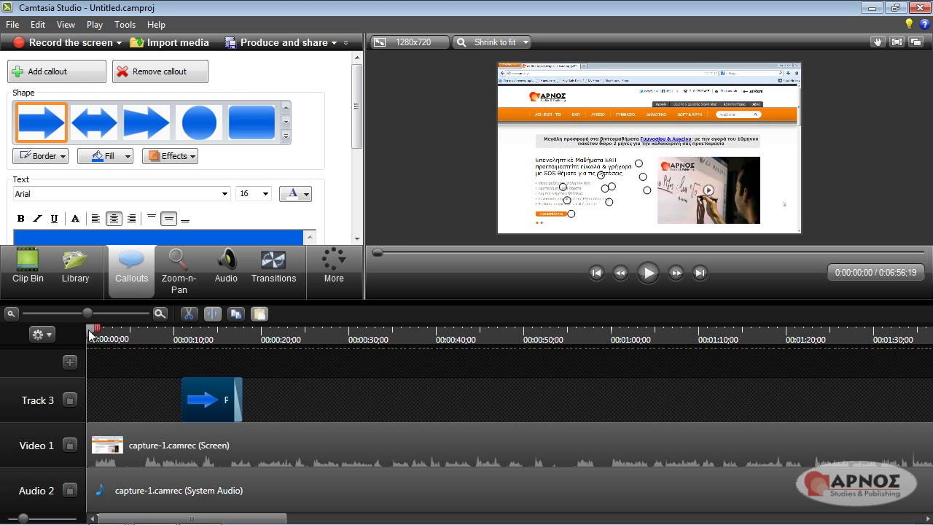
Scrub to the arrow callout on the timeline and play the recording from 0:00:13;06 to examine that section.
left_click_drag(88, 330, 180, 351)
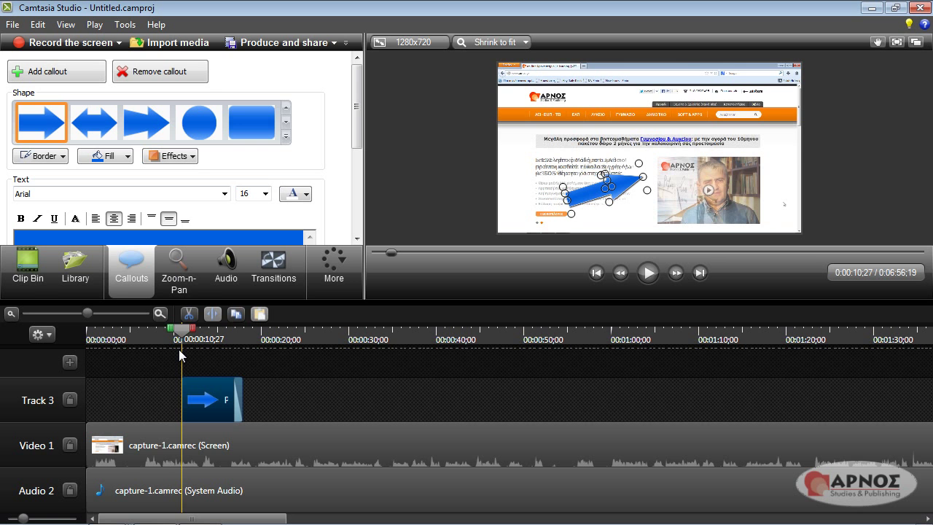
left_click_drag(179, 356, 220, 340)
scroll(272, 343, "up", 1)
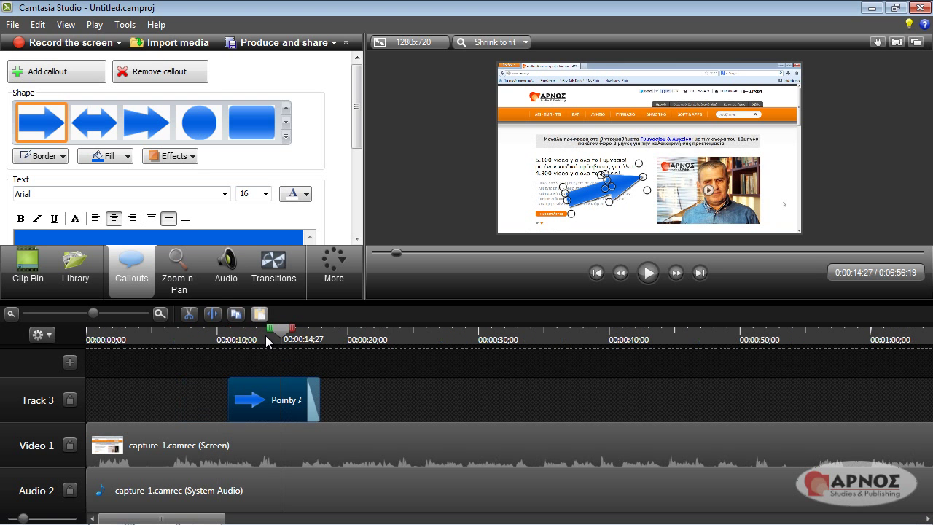
left_click(260, 335)
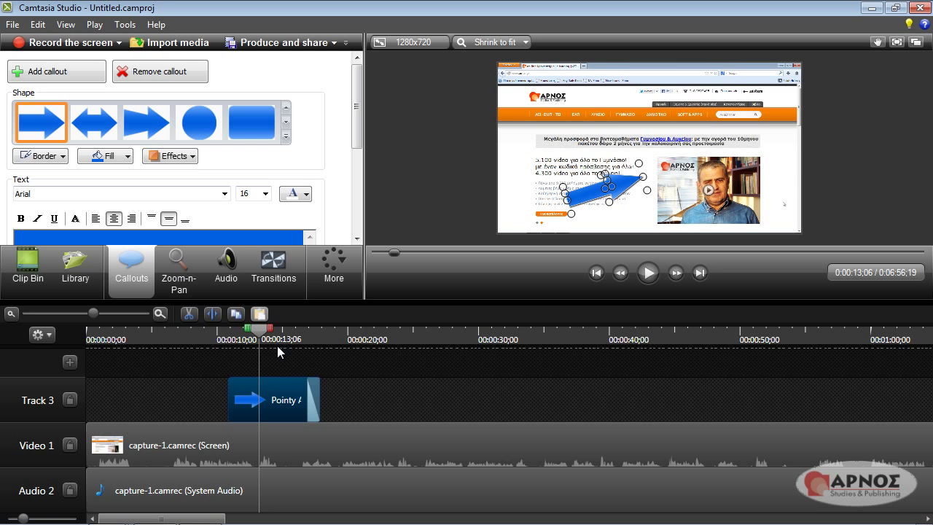
key("space")
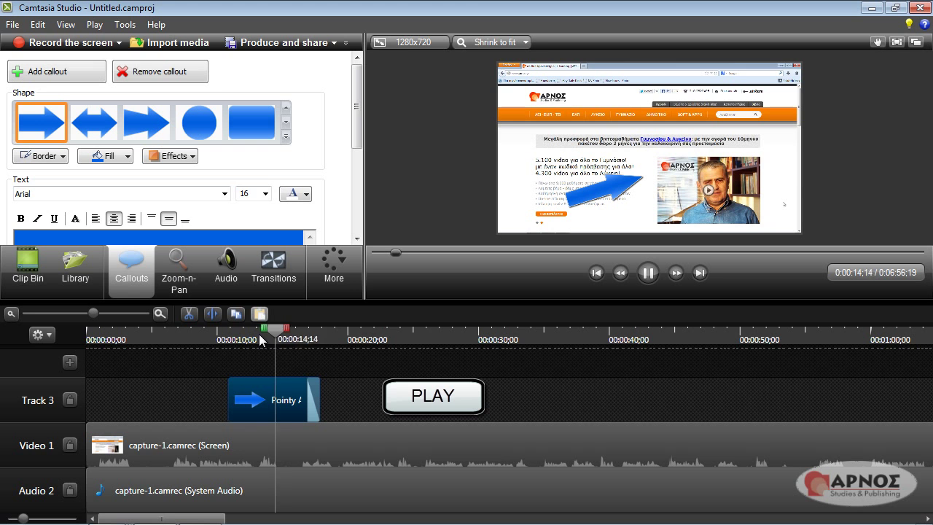
key("space")
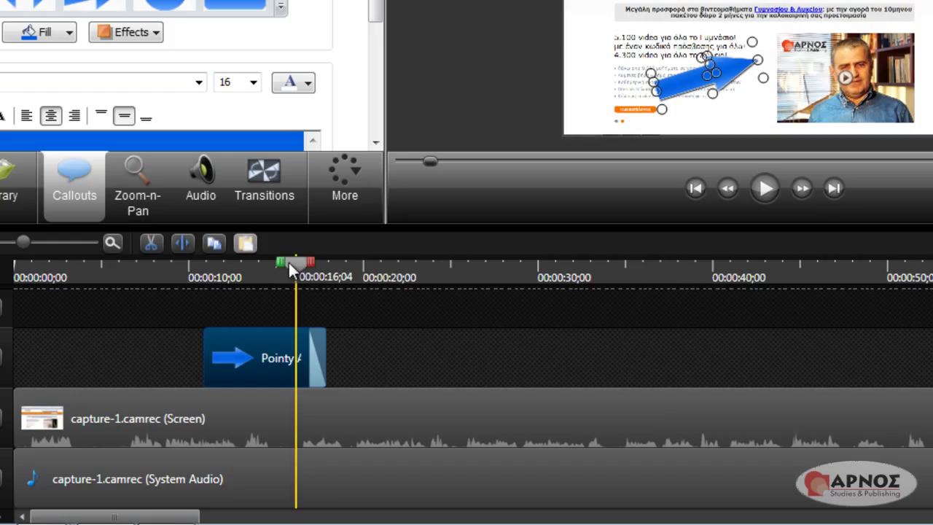
Cut the range from 0:00:14;22 to 0:00:16;04 out of all tracks and play back across the cut.
left_click_drag(273, 260, 256, 262)
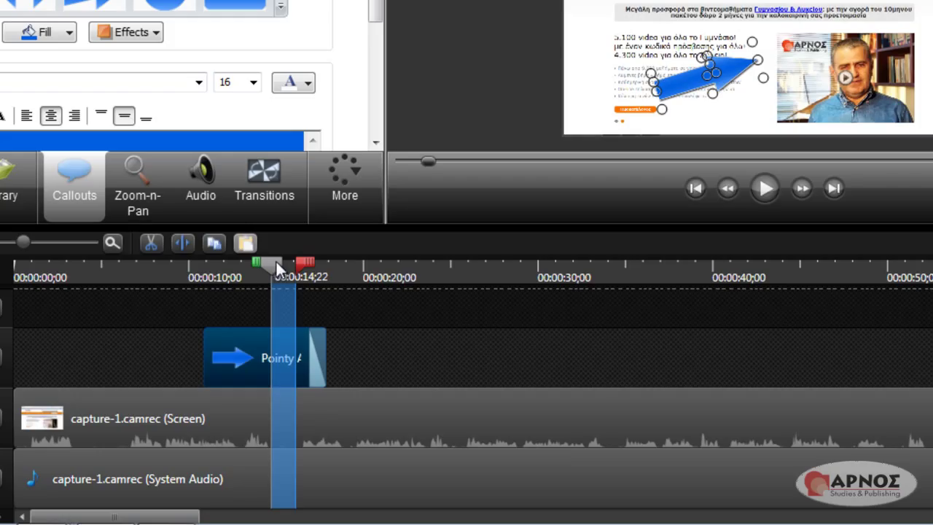
left_click(145, 242)
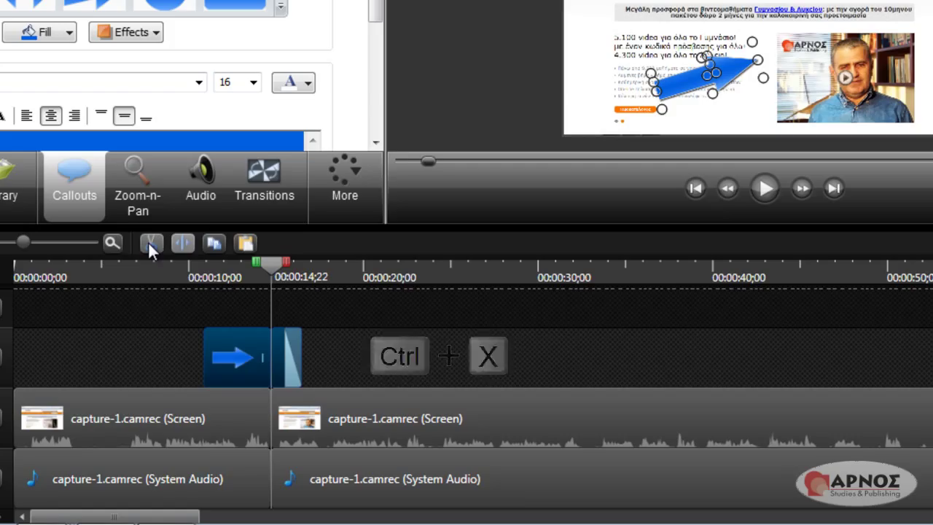
left_click(236, 273)
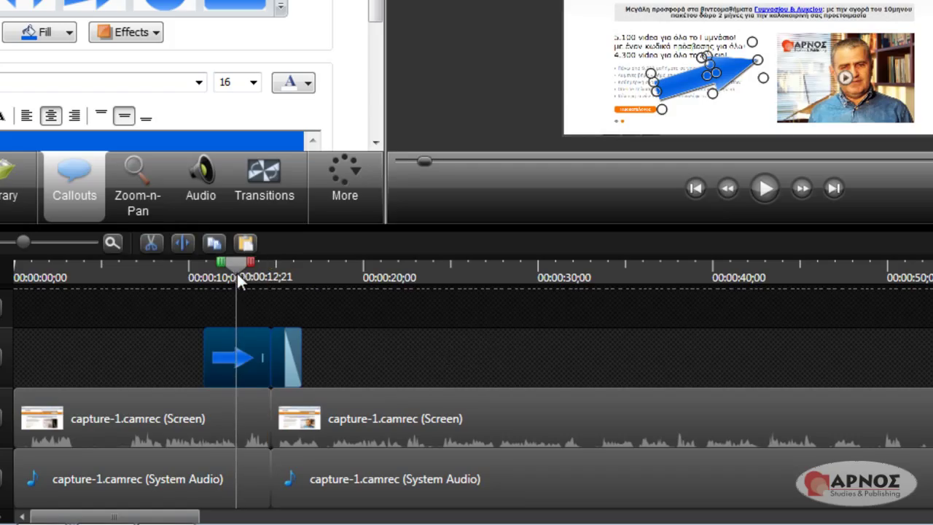
key("space")
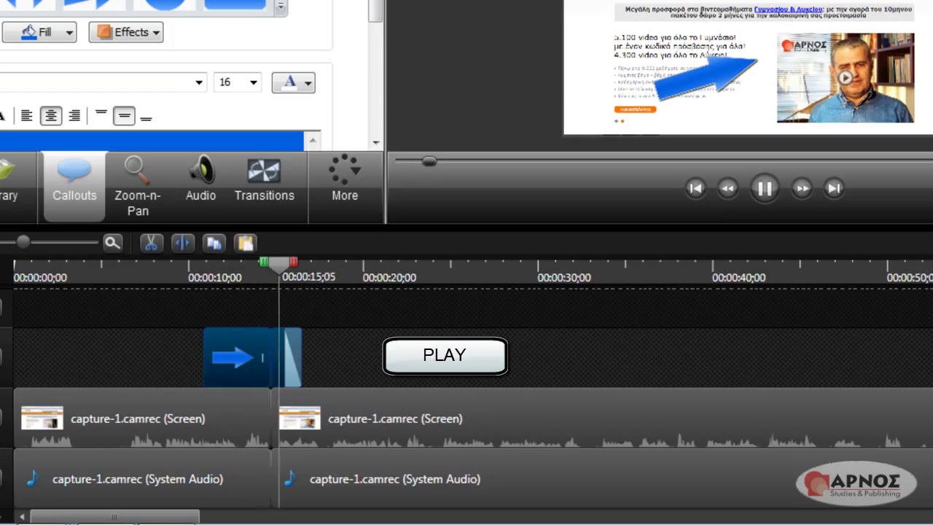
key("space")
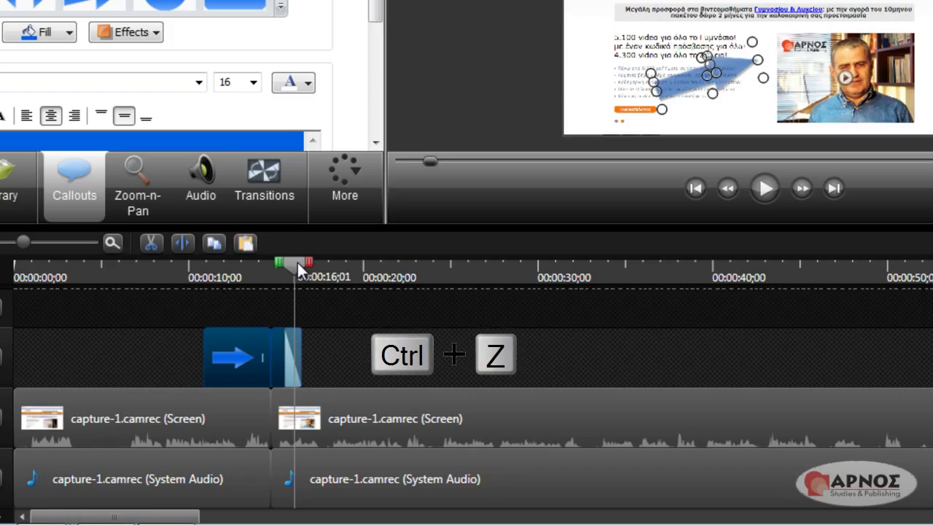
Undo the cut across all tracks and clear the timeline range selection.
key("ctrl+z")
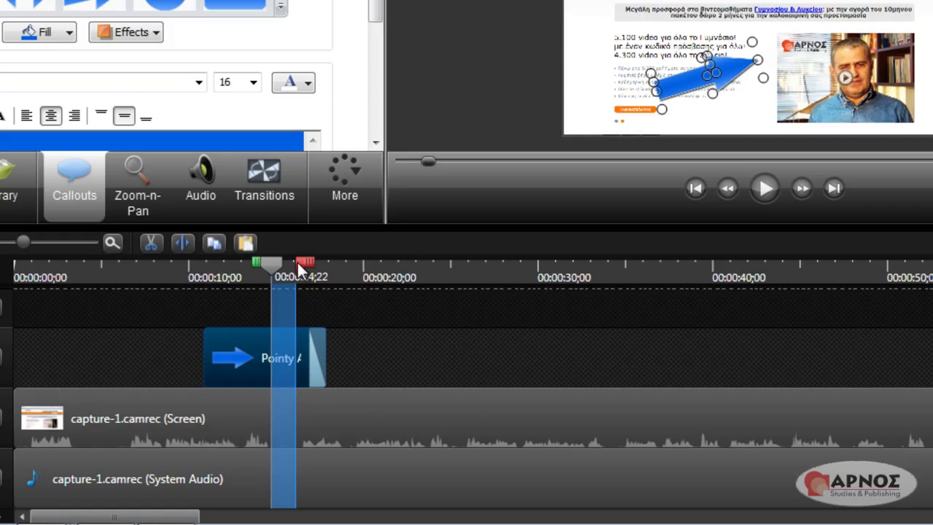
left_click(273, 265)
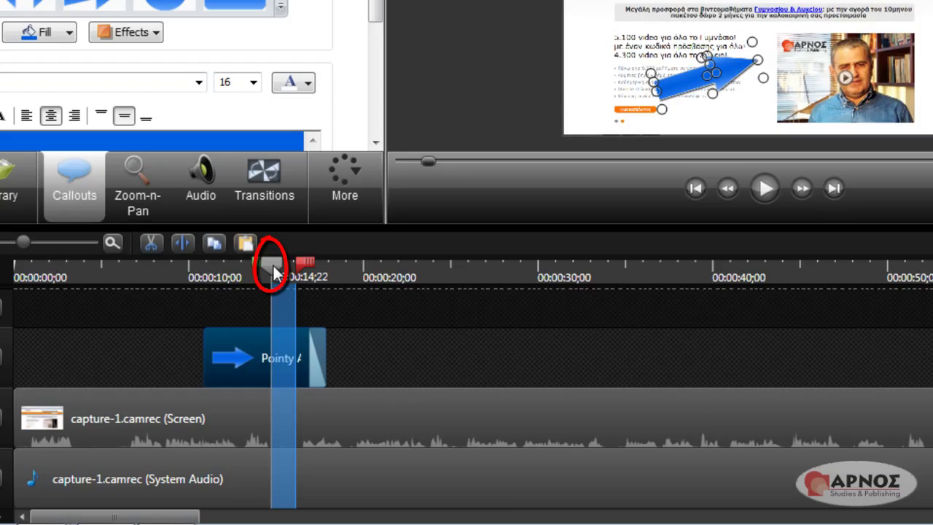
left_click(273, 265)
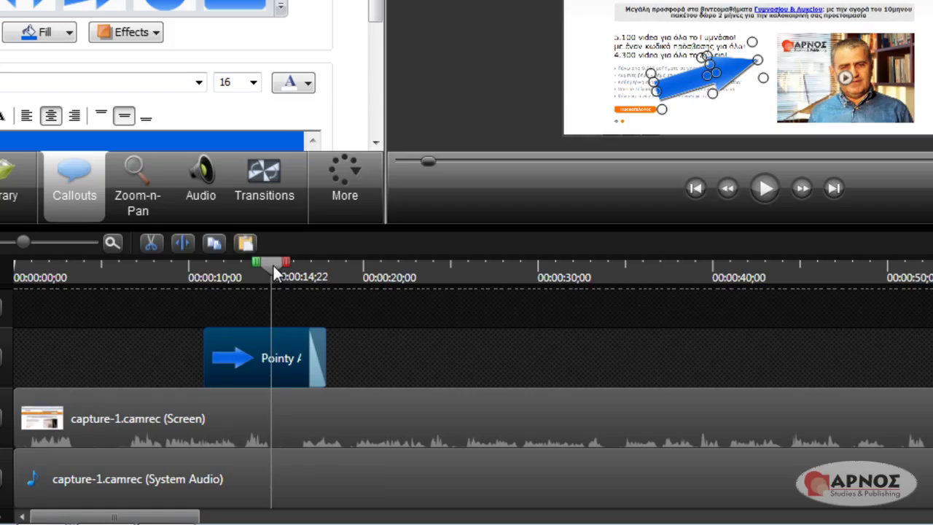
left_click_drag(269, 262, 343, 270)
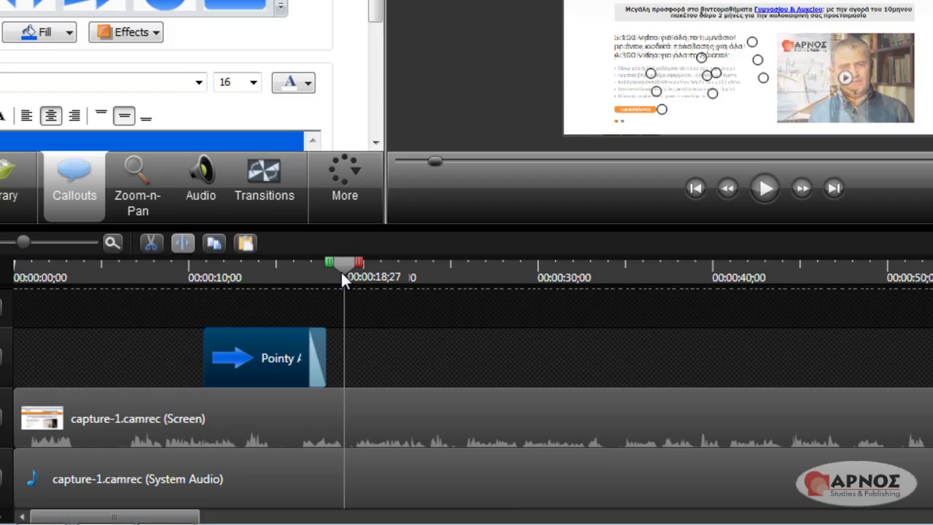
left_click(274, 275)
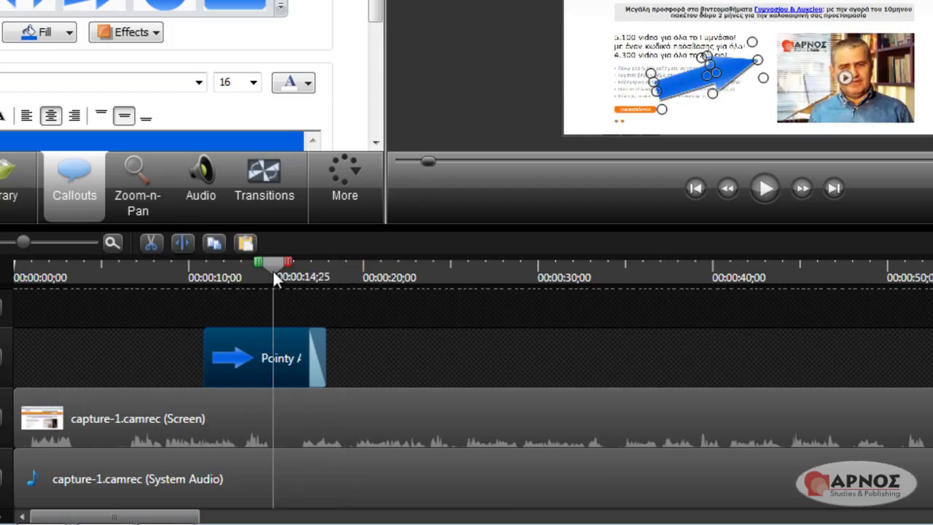
left_click(306, 274)
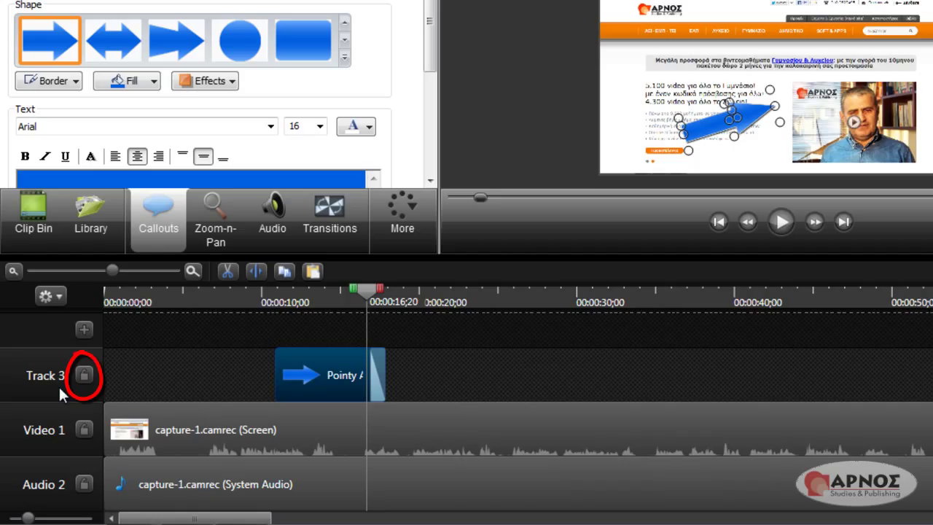
Lock the callout's Track 3 and separate the video and audio of the capture-1.camrec (Screen) clip on Video 1.
left_click(83, 375)
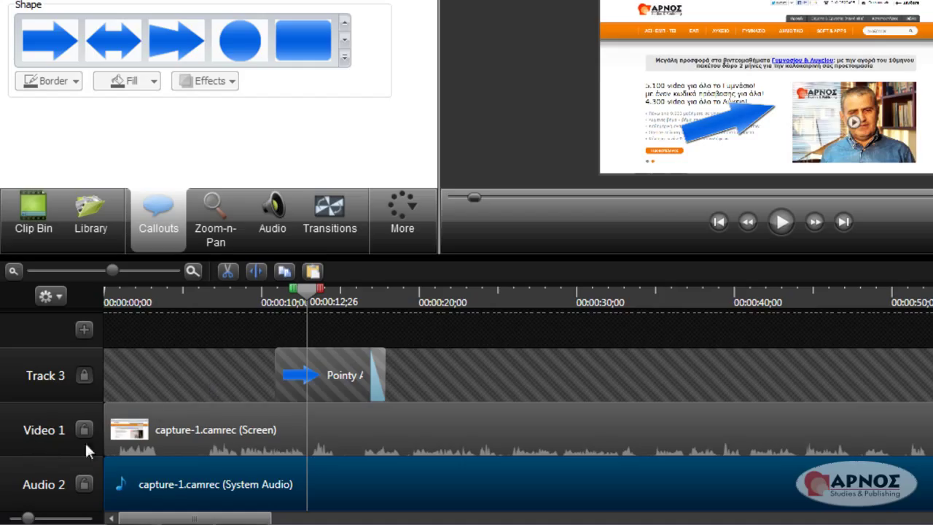
left_click(139, 437)
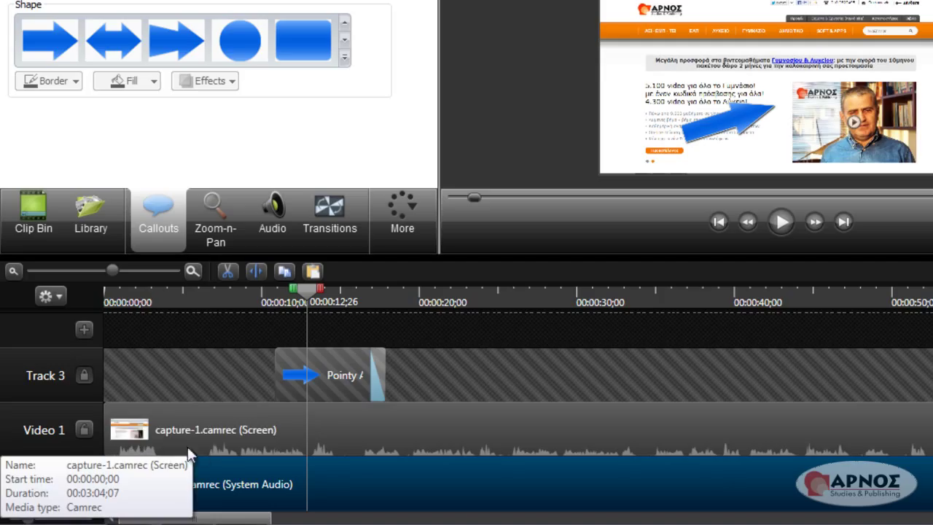
left_click(333, 424)
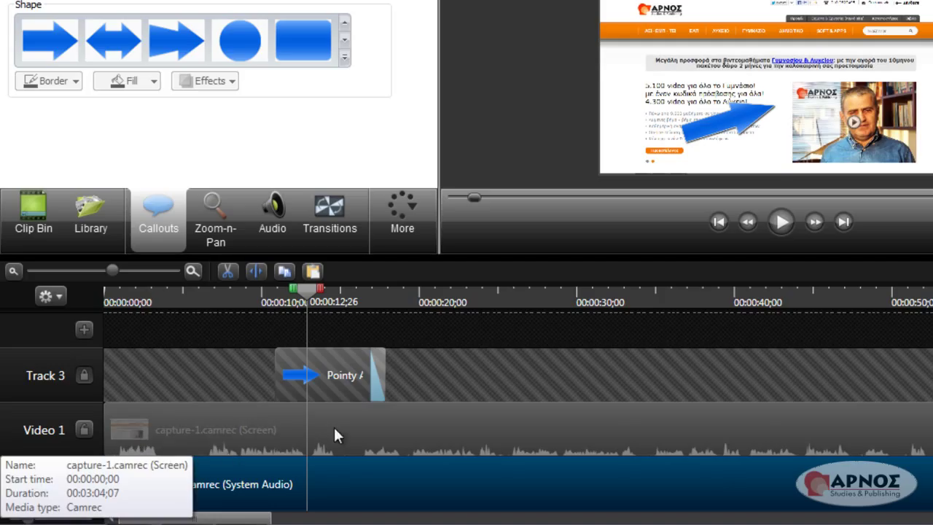
right_click(334, 429)
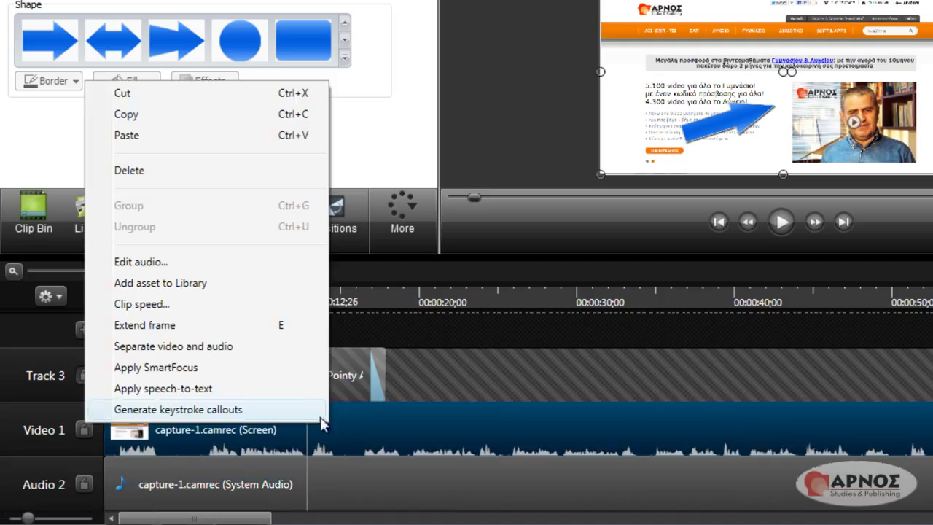
left_click(128, 355)
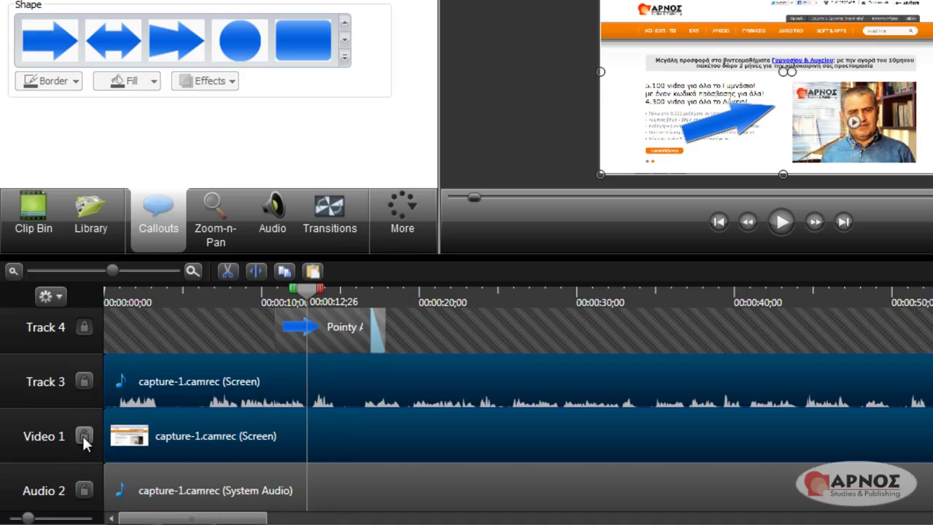
Lock Video 1 and Audio 2, and cut the range from 0:00:14;25 to 0:00:16;08 out of the separated audio on Track 3.
left_click(84, 434)
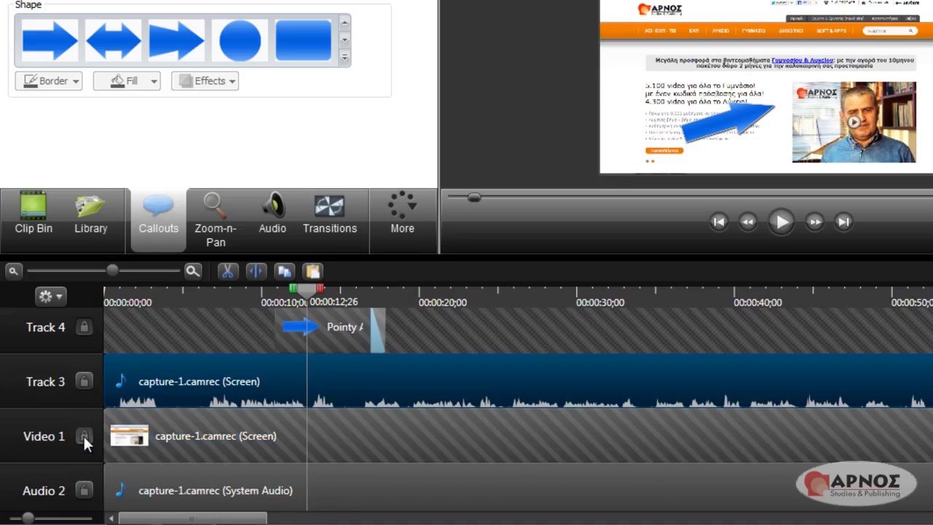
left_click(86, 492)
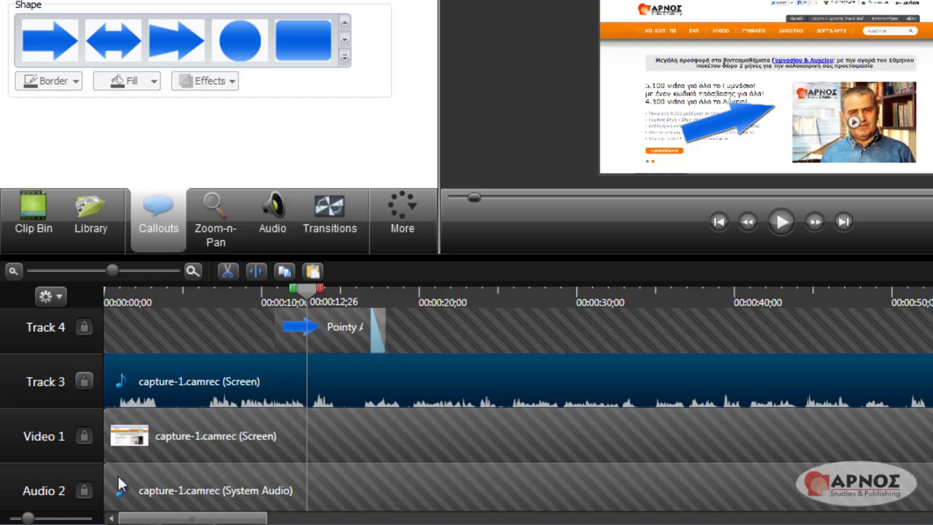
left_click_drag(303, 288, 333, 292)
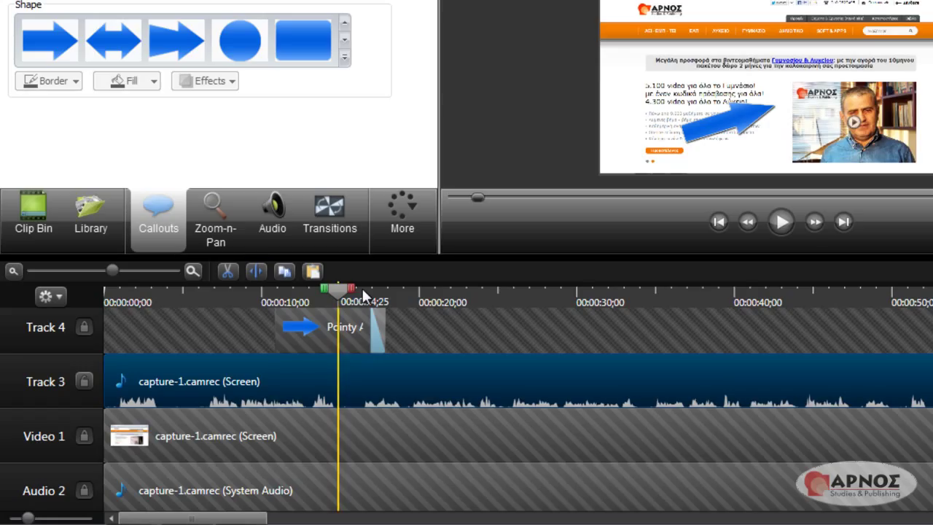
left_click_drag(362, 288, 373, 289)
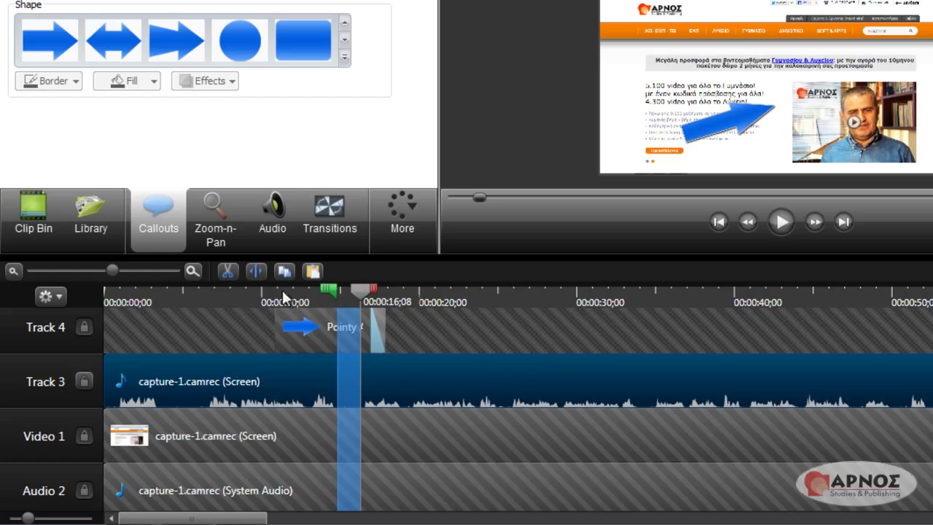
left_click(223, 274)
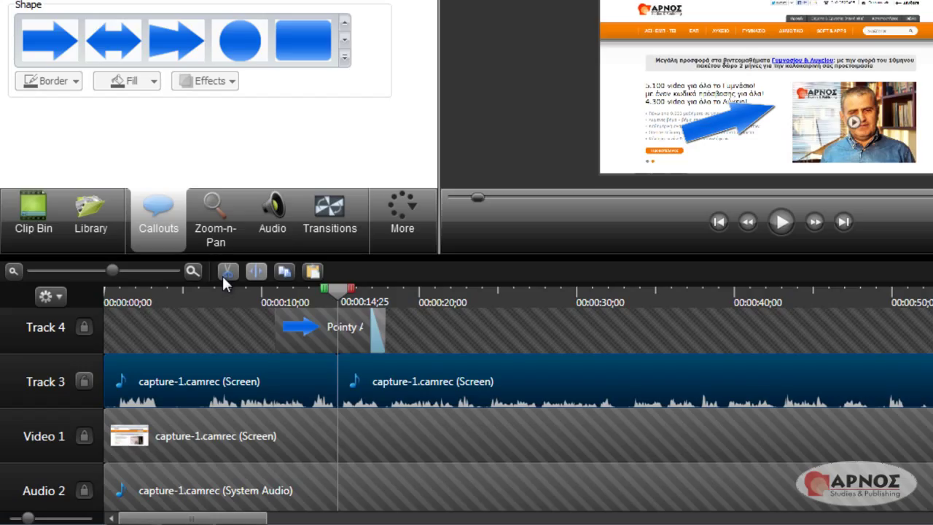
left_click(86, 438)
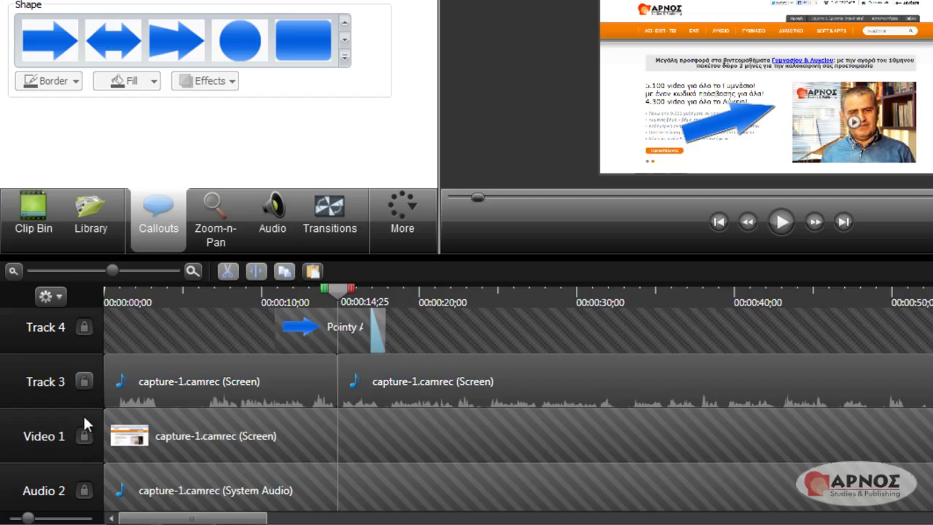
Unlock Track 4, Video 1 and Audio 2, and reduce the height of all timeline tracks to the minimum.
left_click(84, 324)
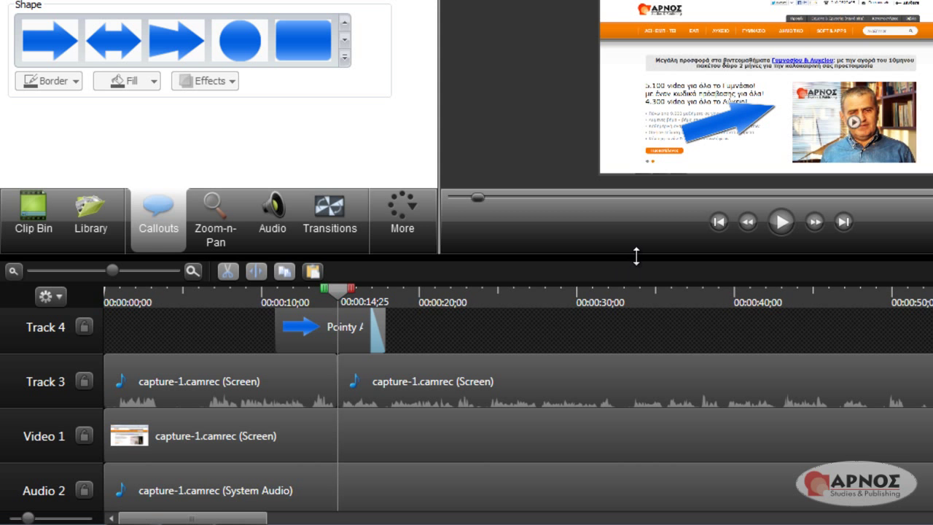
left_click_drag(636, 256, 636, 219)
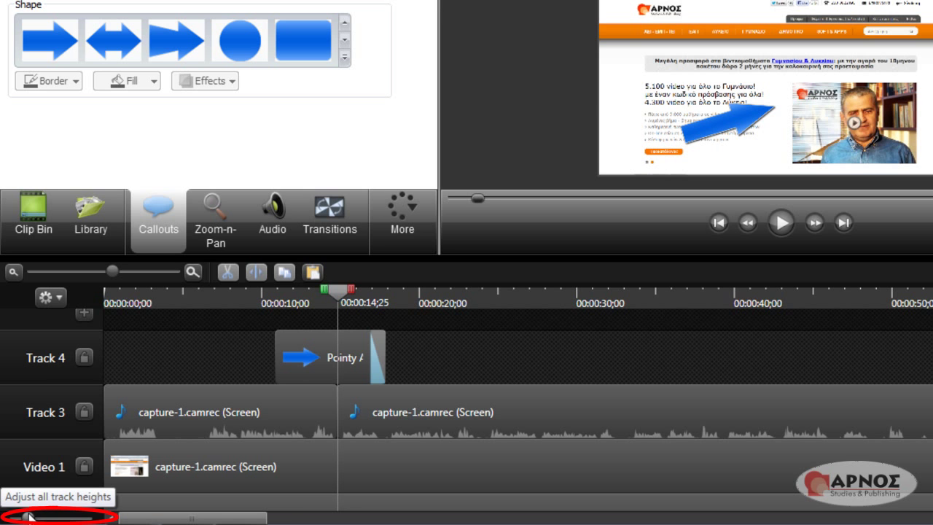
left_click_drag(28, 516, 55, 516)
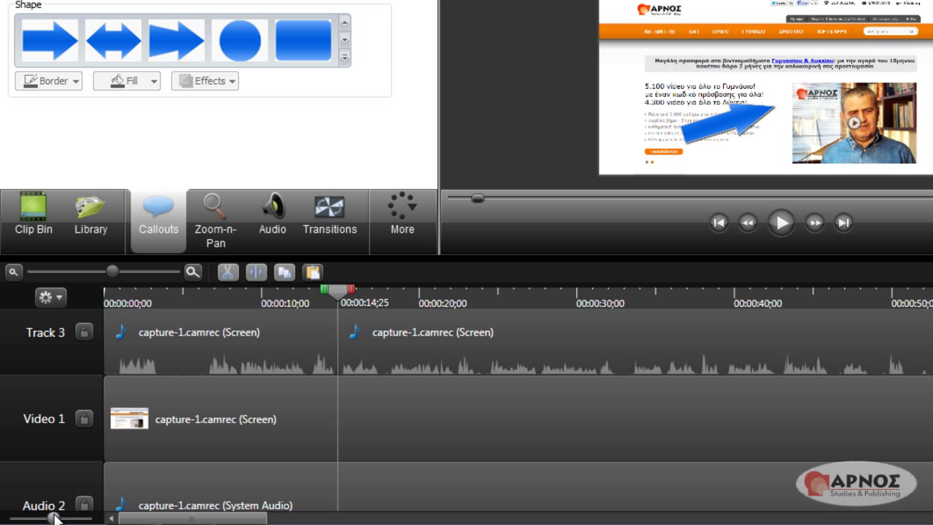
left_click_drag(55, 517, 11, 517)
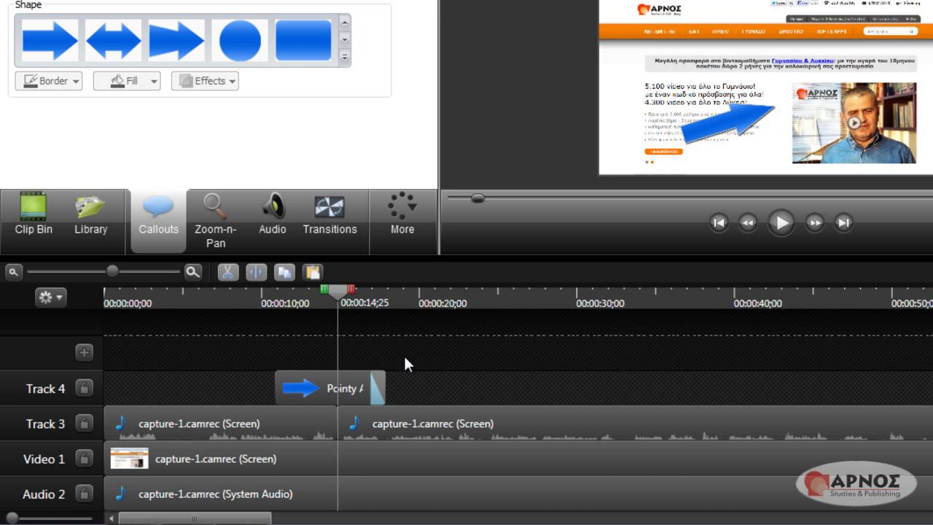
Examine the context options for the Track 4 callout, the Video 1 clip, the Track 3 audio clip and empty track areas.
left_click(347, 383)
right_click(348, 386)
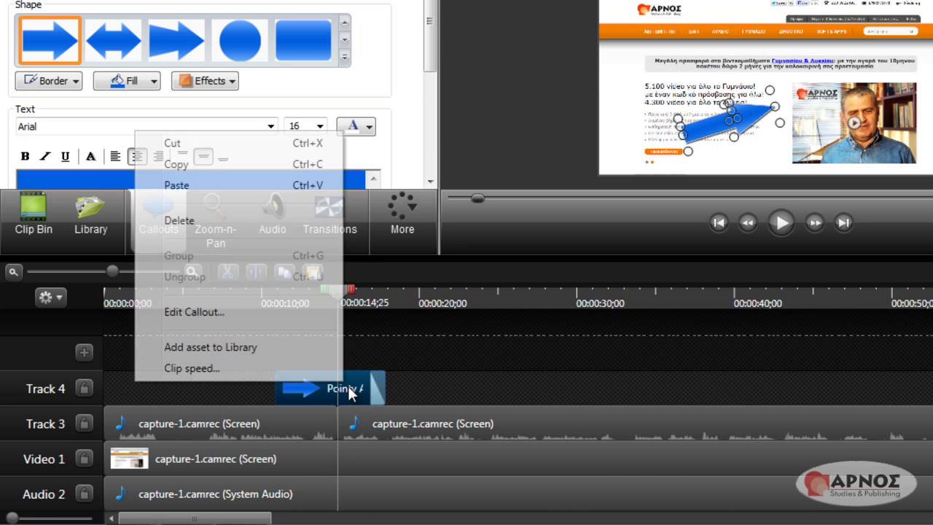
right_click(369, 452)
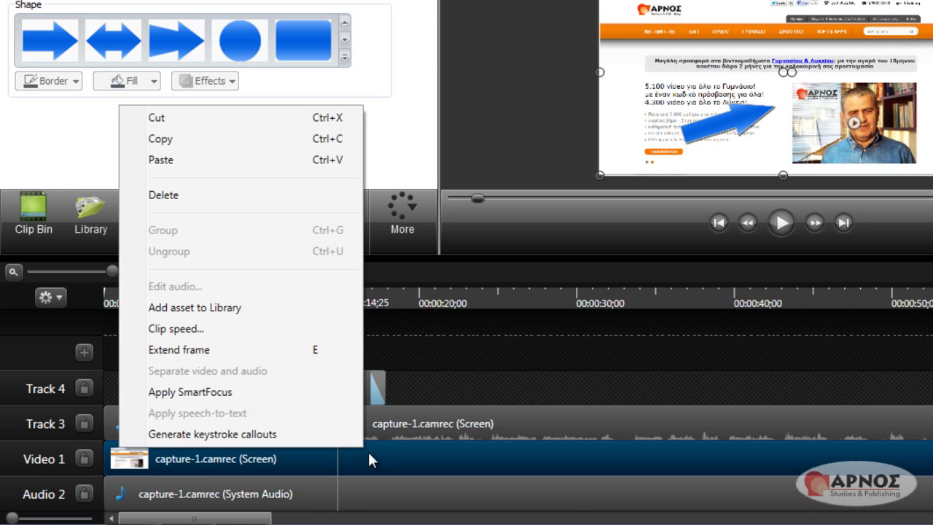
right_click(38, 351)
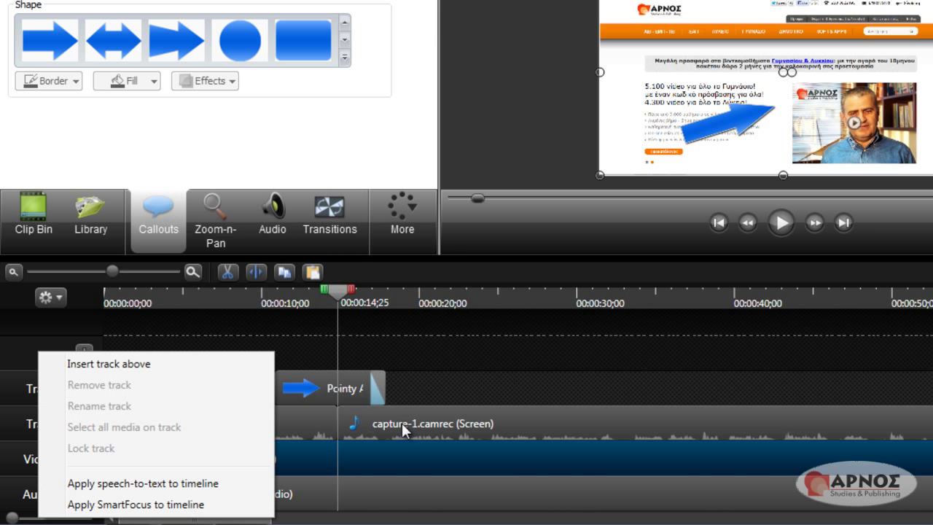
right_click(399, 421)
right_click(439, 374)
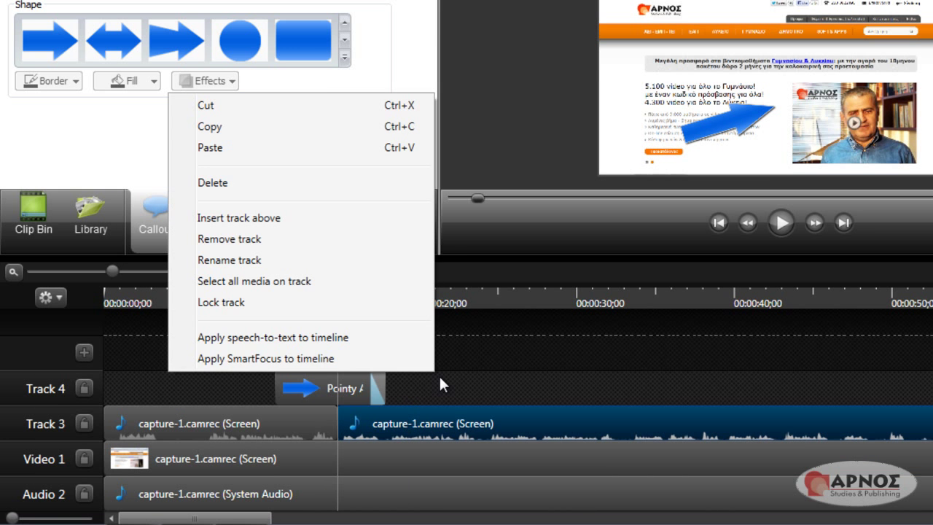
left_click(440, 379)
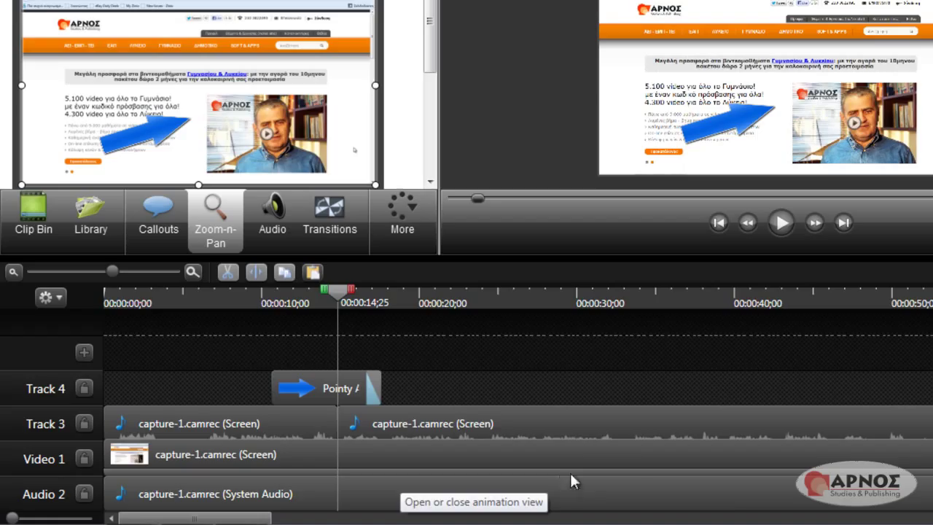
Inspect the visual animation near 0:00:23;08 in the animation view of the Video 1 screen clip, and close that view.
left_click(628, 471)
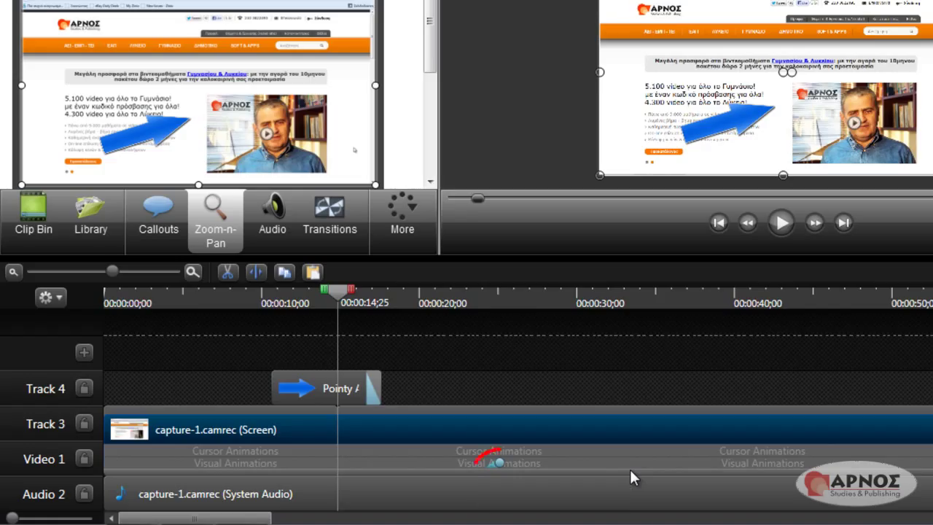
left_click(481, 301)
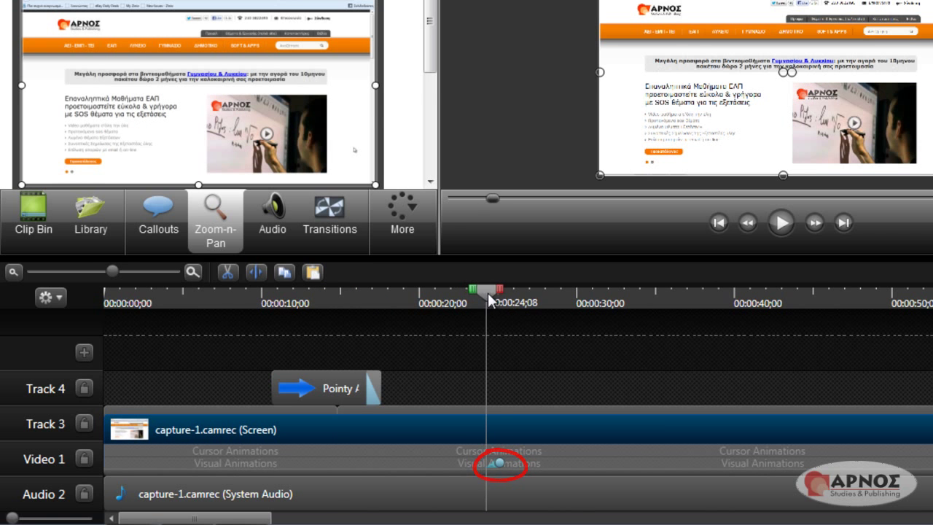
scroll(598, 340, "down", 3)
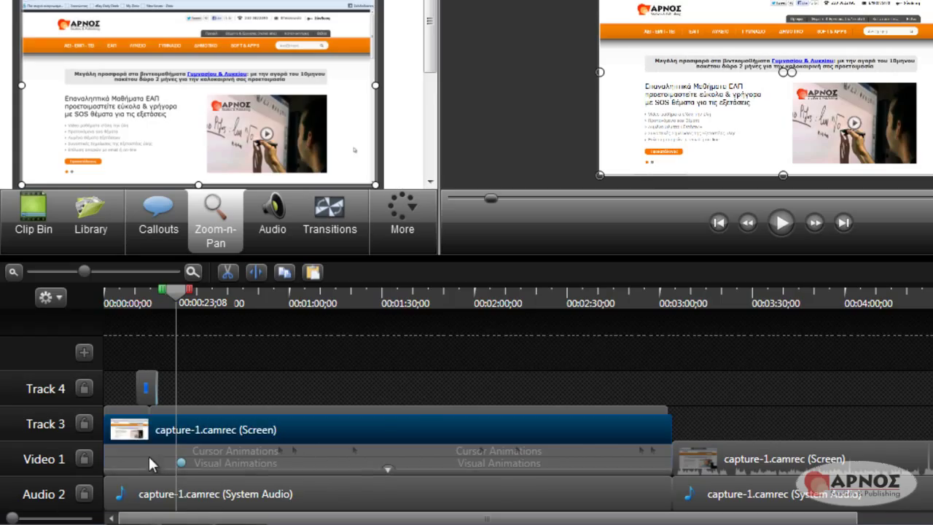
left_click(385, 467)
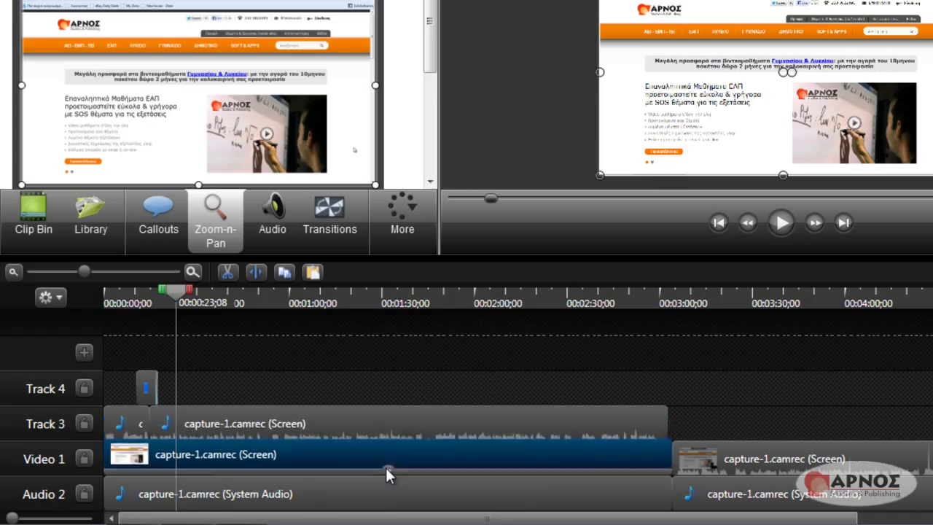